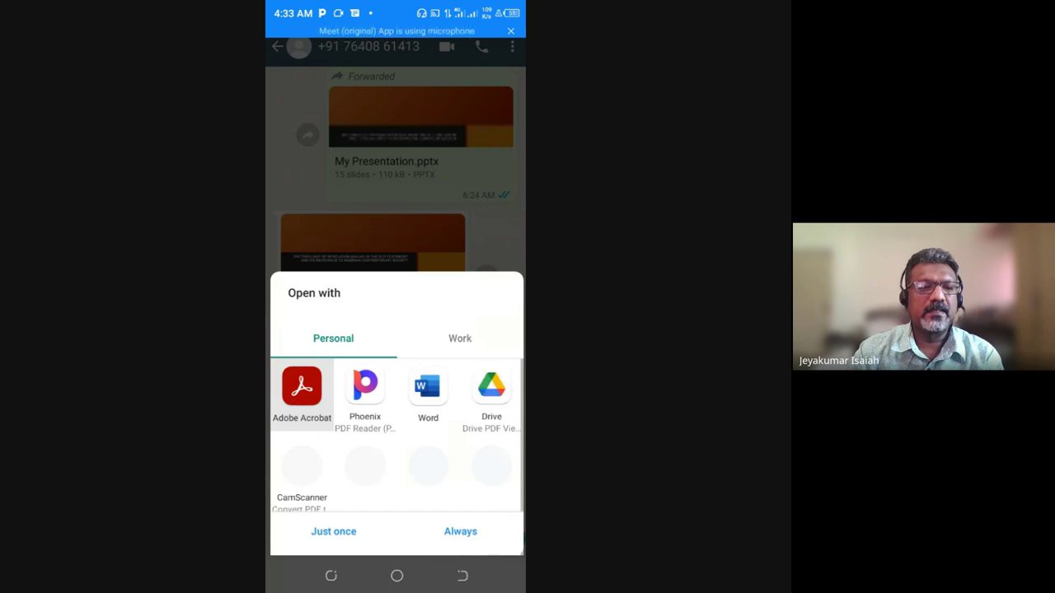
Open the shared presentation PDF from WhatsApp in Adobe Acrobat, just this once
{"action": "left_click", "coordinate": [333, 531]}
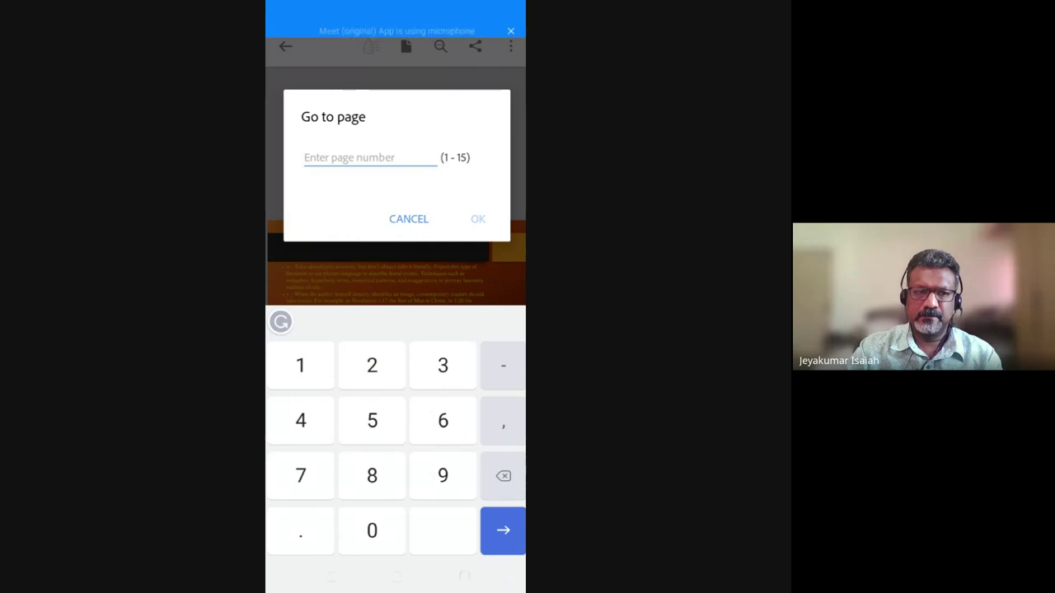
{"action": "type", "text": "1"}
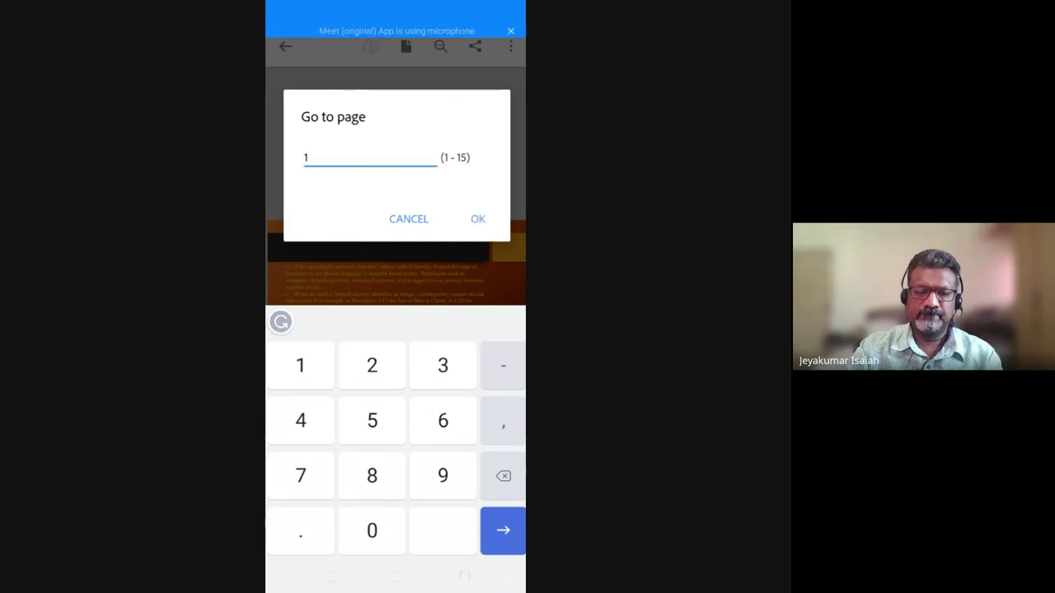
Jump to page 1 to show the title slide, then pull down the notification shade
{"action": "key", "text": "Return"}
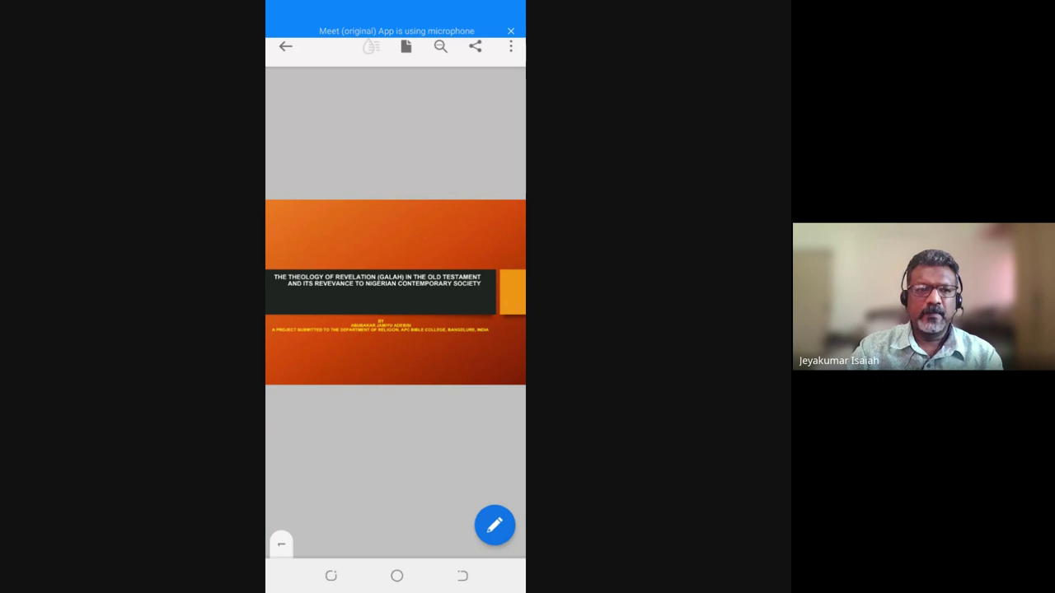
{"action": "scroll", "coordinate": [396, 293], "scroll_direction": "right", "scroll_amount": 3}
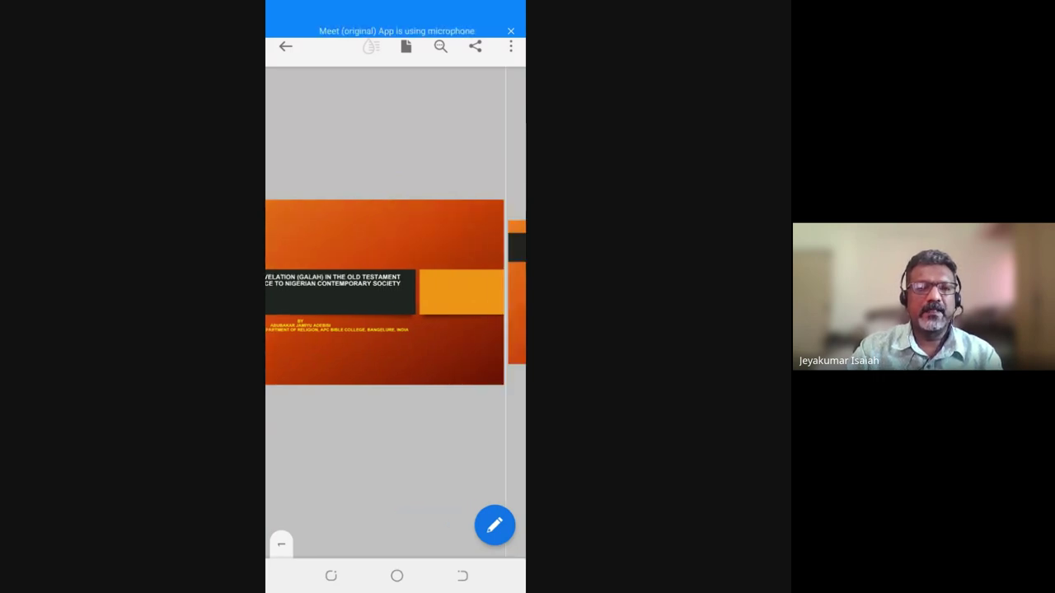
{"action": "scroll", "coordinate": [396, 293], "scroll_direction": "left", "scroll_amount": 3}
{"action": "scroll", "coordinate": [396, 293], "scroll_direction": "right", "scroll_amount": 3}
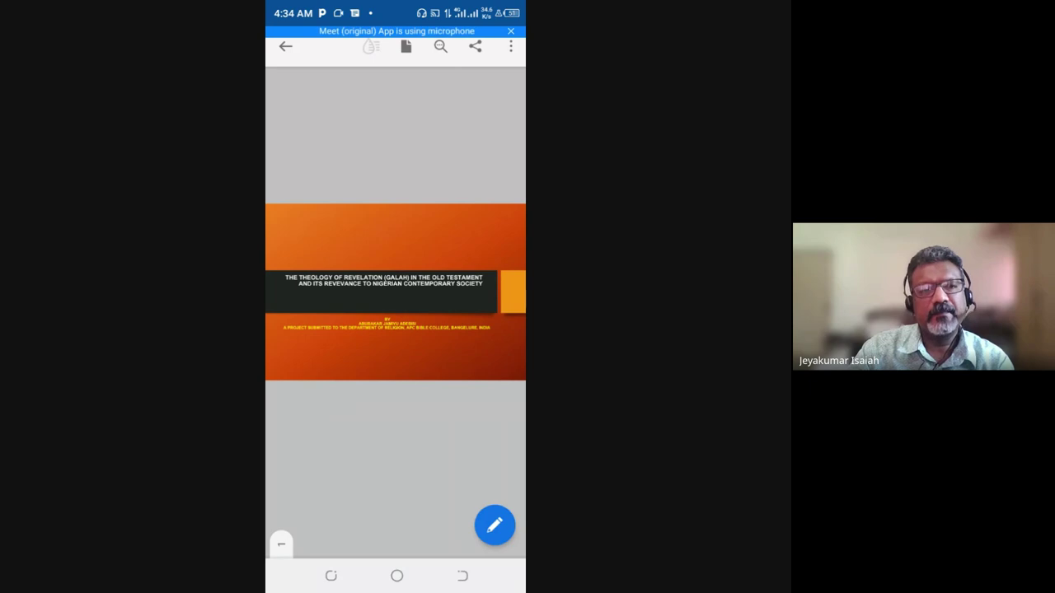
{"action": "left_click_drag", "start_coordinate": [395, 8], "coordinate": [395, 330]}
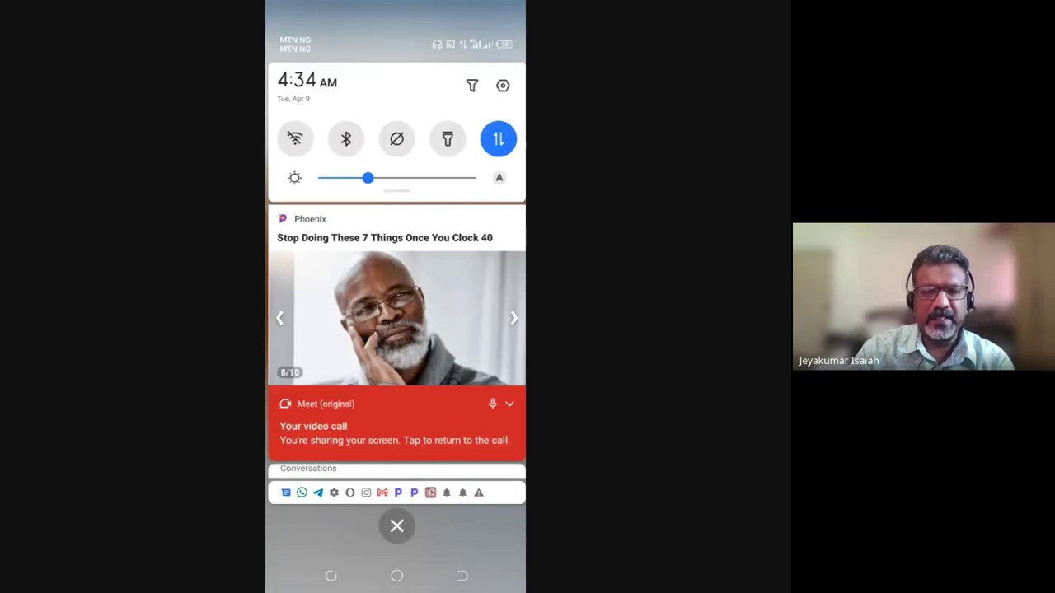
Return to the Meet call, open and close its more-options menu, then show recent apps
{"action": "left_click", "coordinate": [395, 433]}
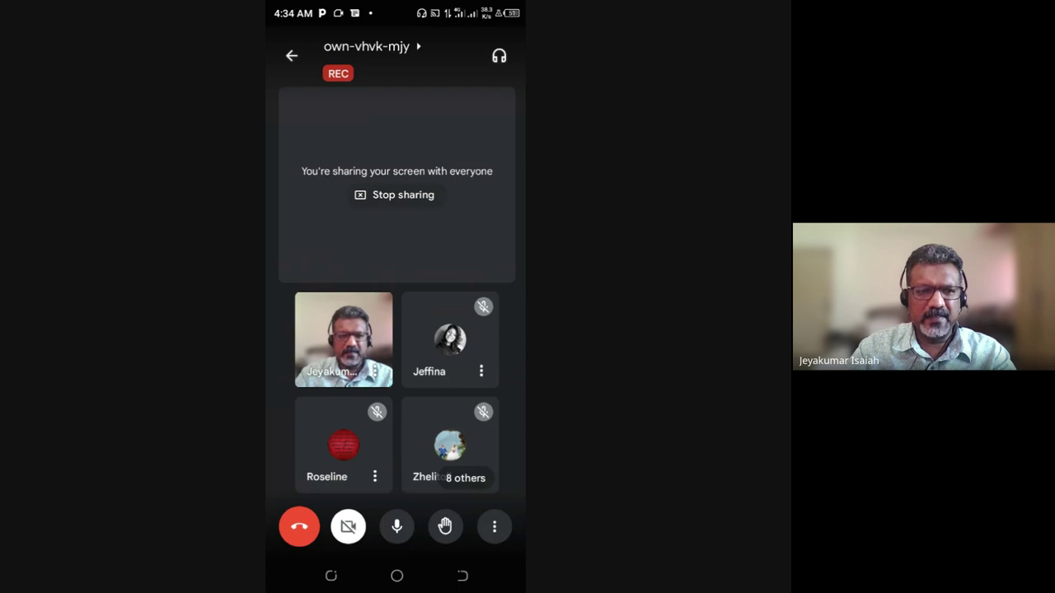
{"action": "left_click", "coordinate": [493, 526]}
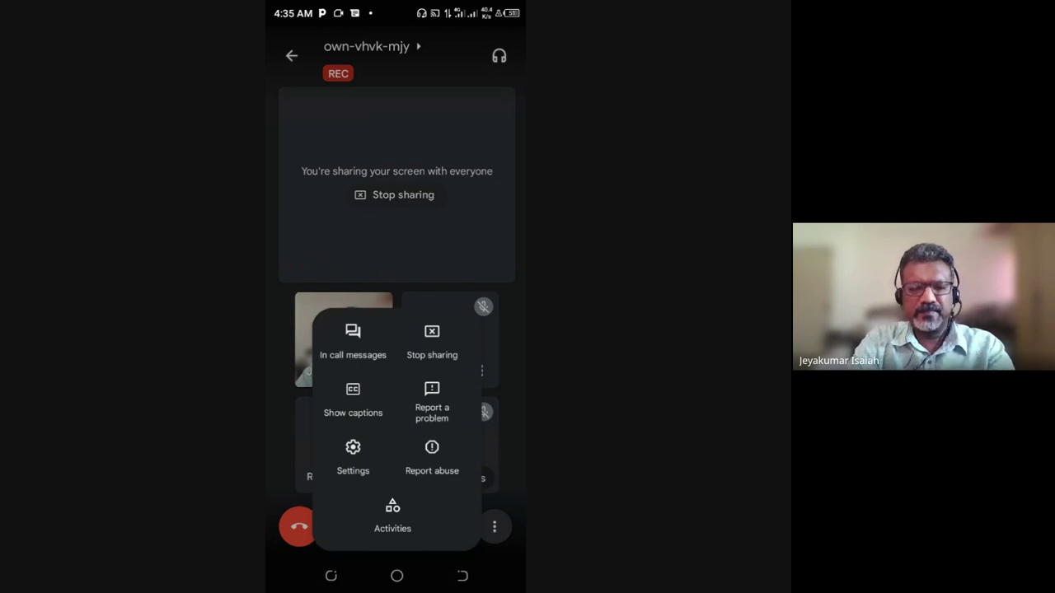
{"action": "left_click", "coordinate": [395, 206]}
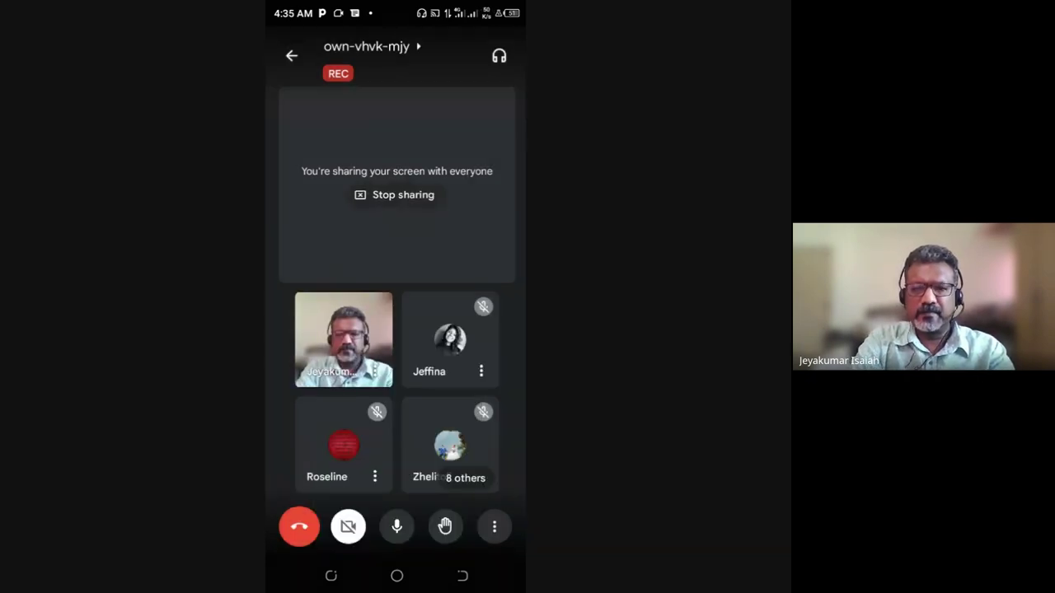
{"action": "left_click", "coordinate": [330, 576]}
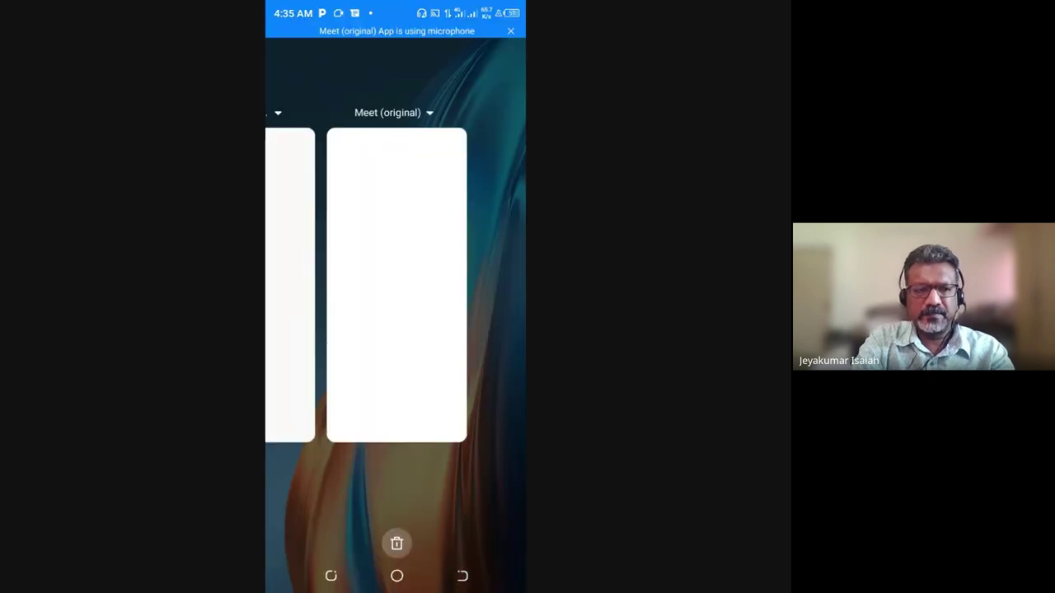
From recent apps, switch briefly to Adobe Acrobat, then back to the Meet call
{"action": "left_click_drag", "start_coordinate": [329, 288], "coordinate": [461, 288]}
{"action": "left_click", "coordinate": [396, 288]}
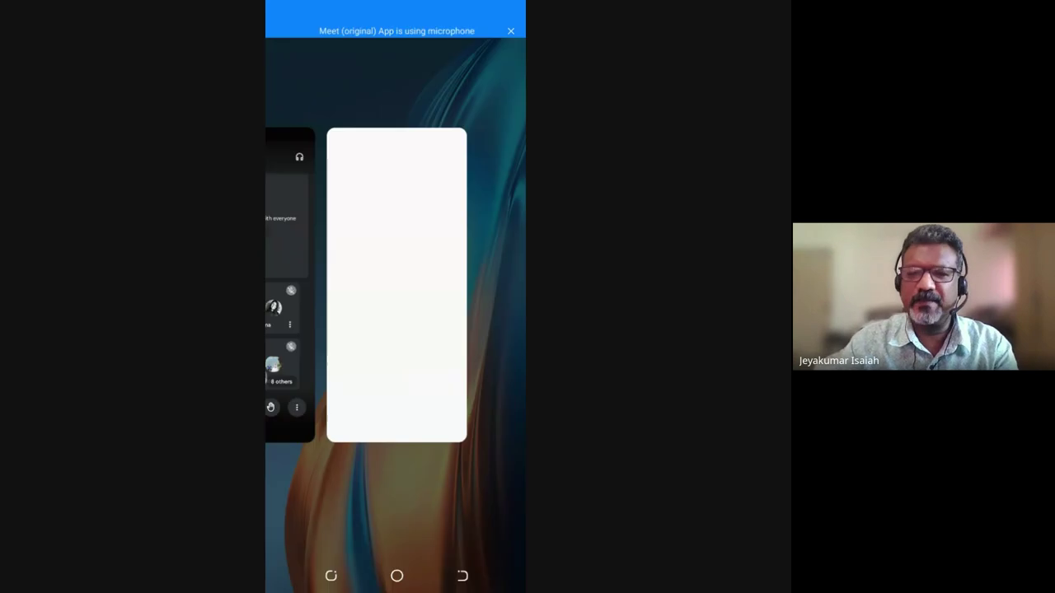
{"action": "scroll", "coordinate": [395, 284], "scroll_direction": "left", "scroll_amount": 3}
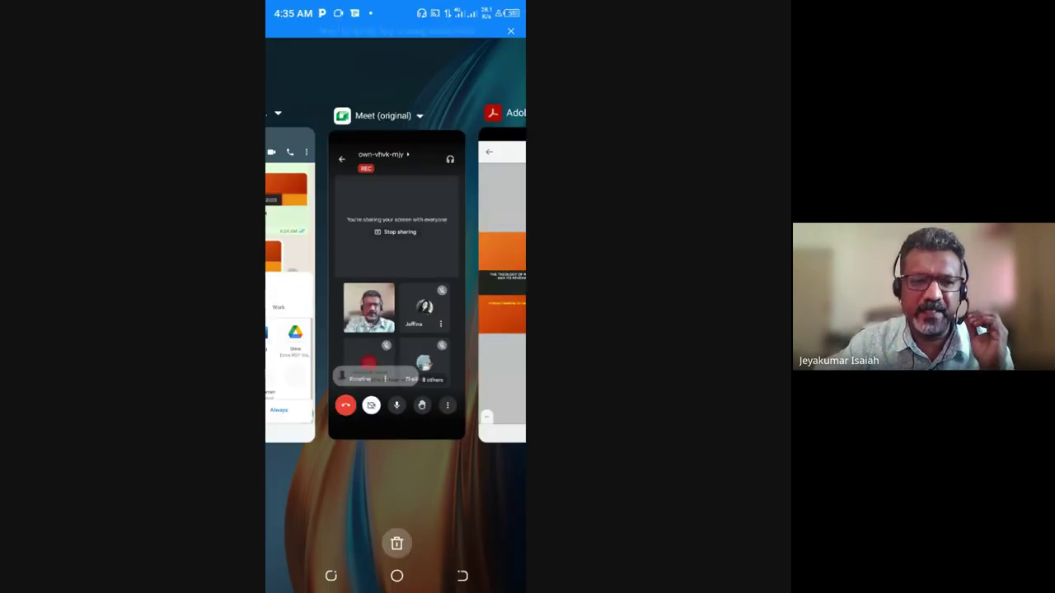
{"action": "left_click", "coordinate": [397, 247]}
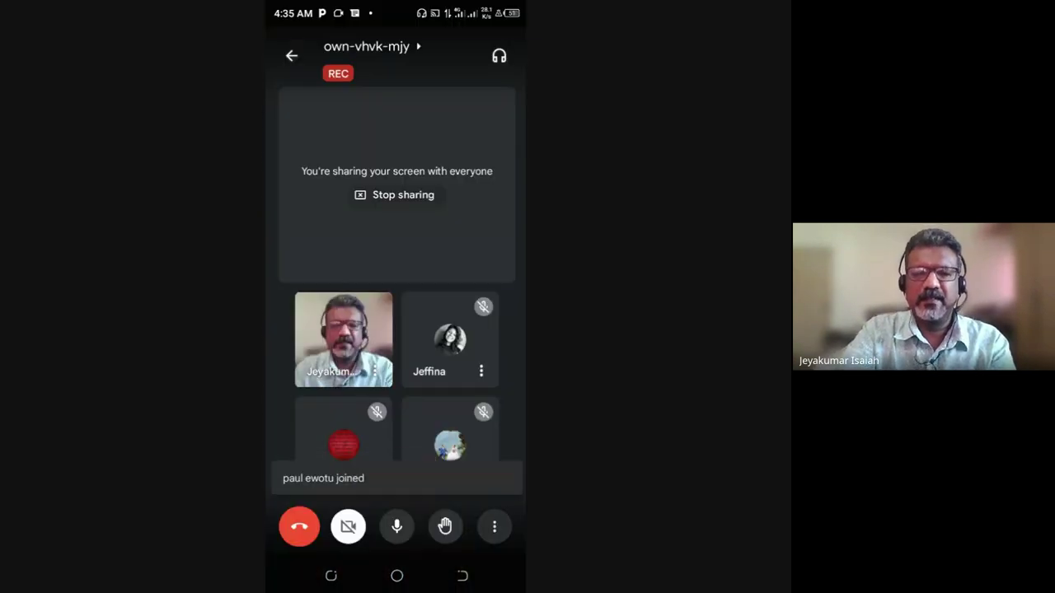
Open the more-options menu on the Meet call screen
{"action": "left_click", "coordinate": [494, 526]}
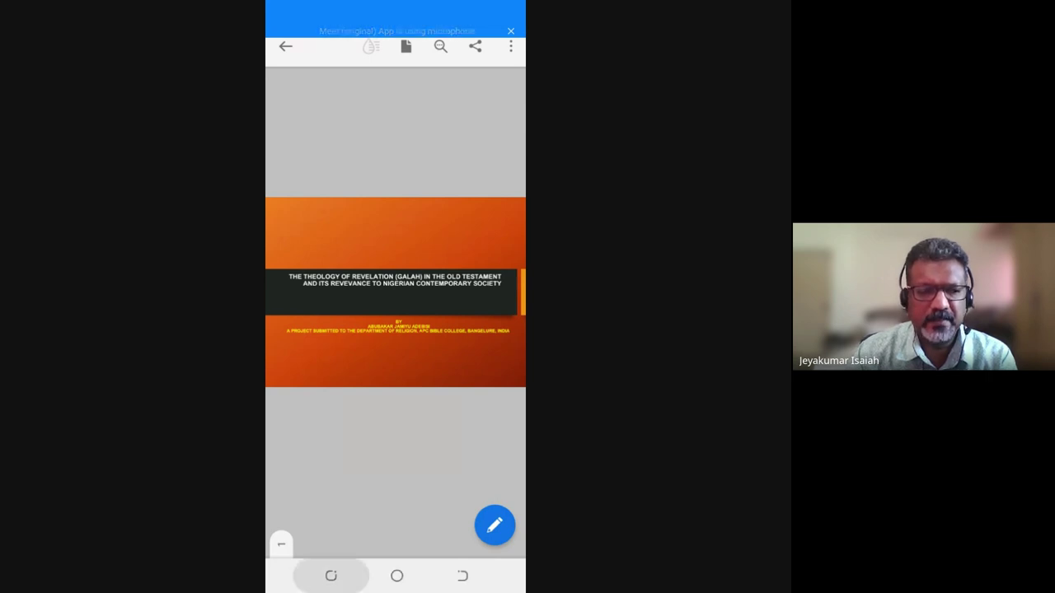
{"action": "left_click", "coordinate": [330, 576]}
{"action": "left_click_drag", "start_coordinate": [296, 280], "coordinate": [428, 280]}
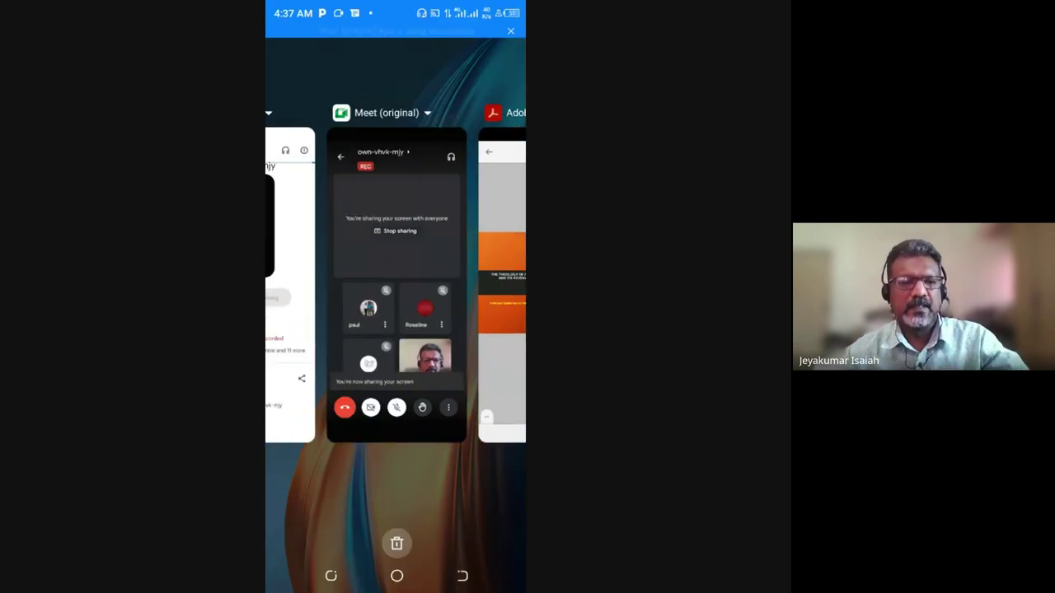
{"action": "left_click", "coordinate": [396, 280]}
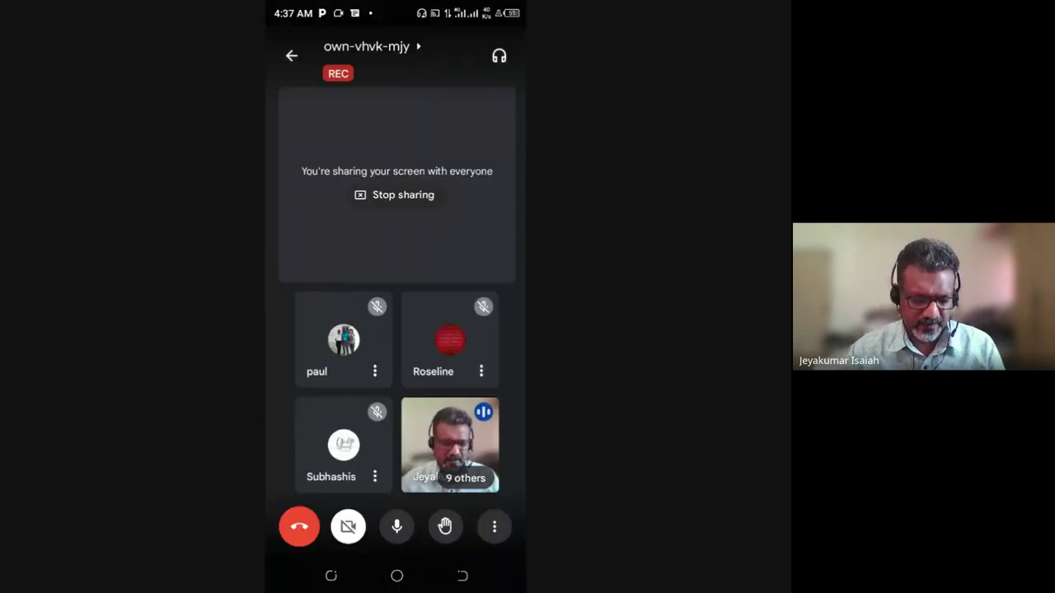
{"action": "left_click", "coordinate": [331, 576]}
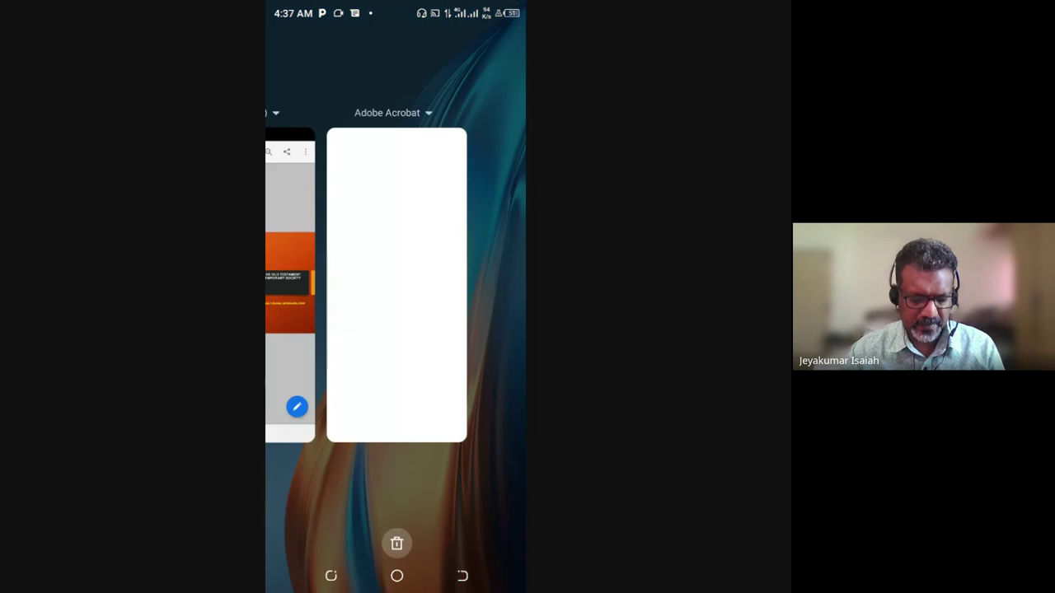
{"action": "left_click_drag", "start_coordinate": [330, 280], "coordinate": [462, 280]}
{"action": "left_click", "coordinate": [397, 280]}
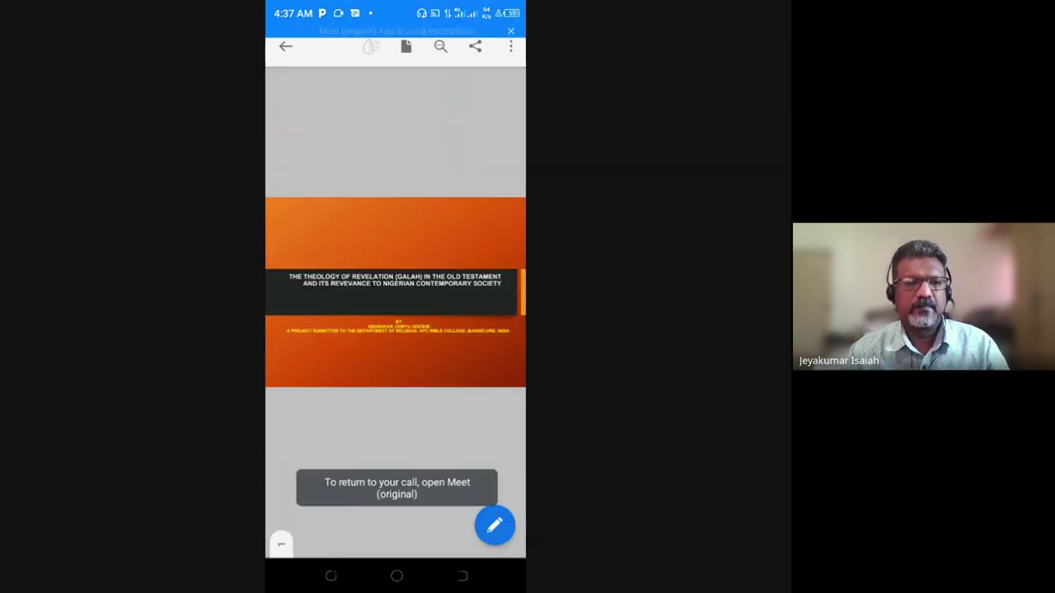
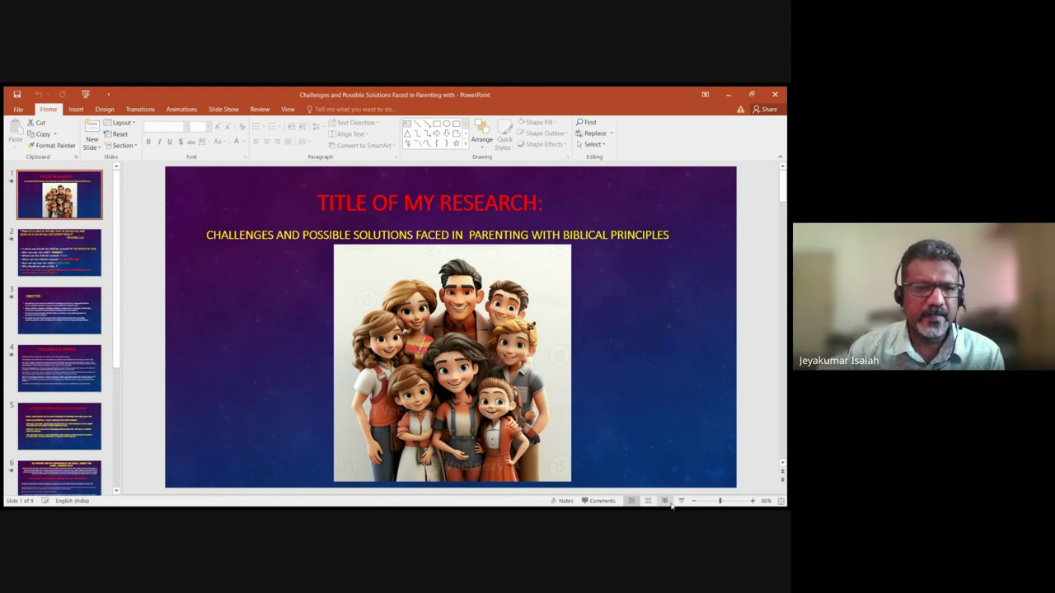
Start the slide show on slide 1, 'Challenges and Possible Solutions Faced in Parenting with Biblical Principles'
{"action": "left_click", "coordinate": [665, 501]}
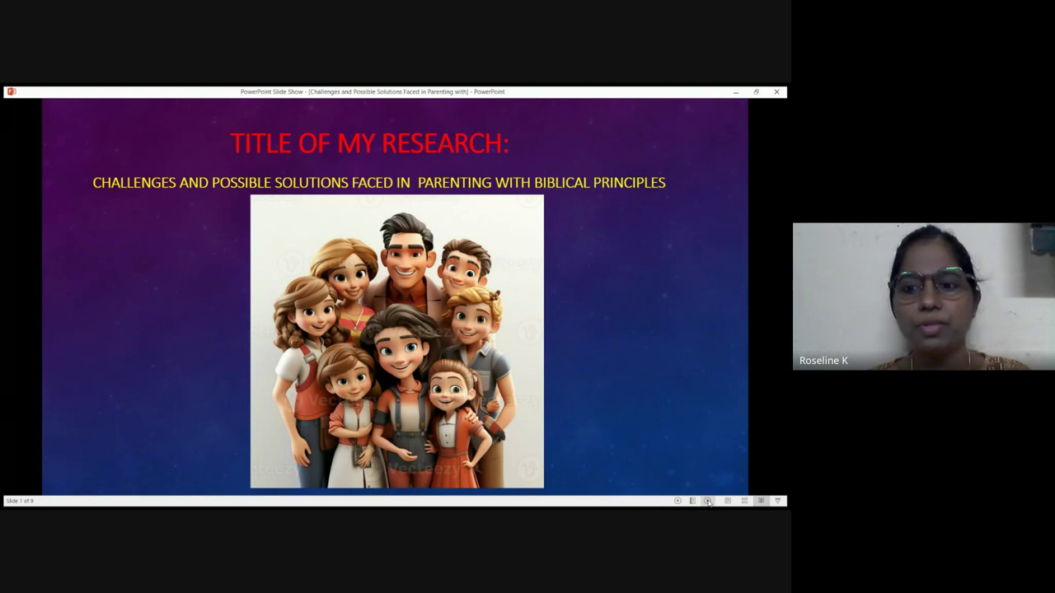
Advance to slide 2, with the Proverbs 22:6 verse on training up a child
{"action": "left_click", "coordinate": [708, 501]}
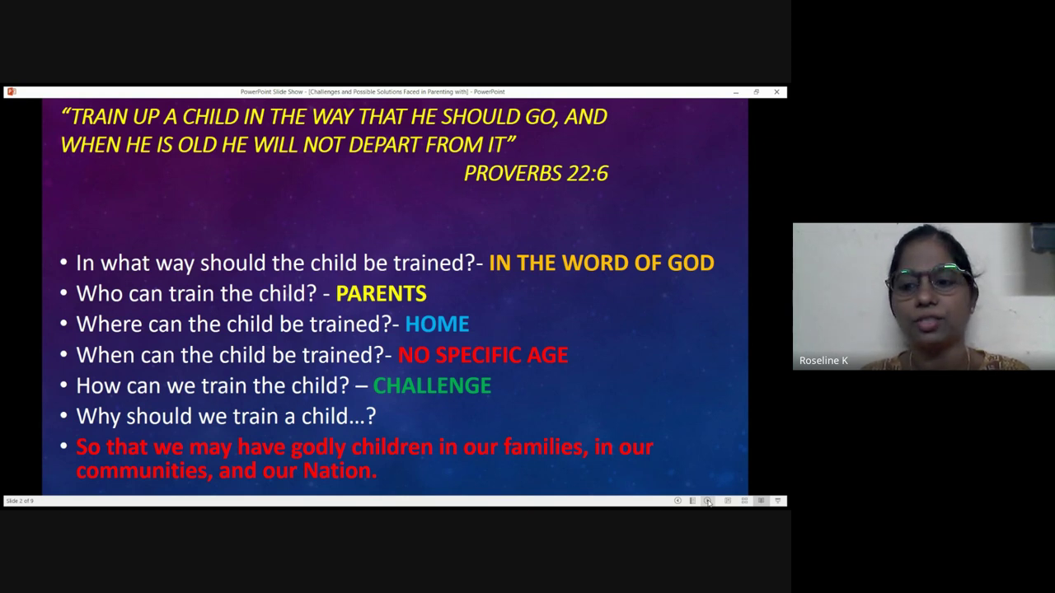
Advance to slide 3, the Objective slide with four research objectives
{"action": "left_click", "coordinate": [707, 501]}
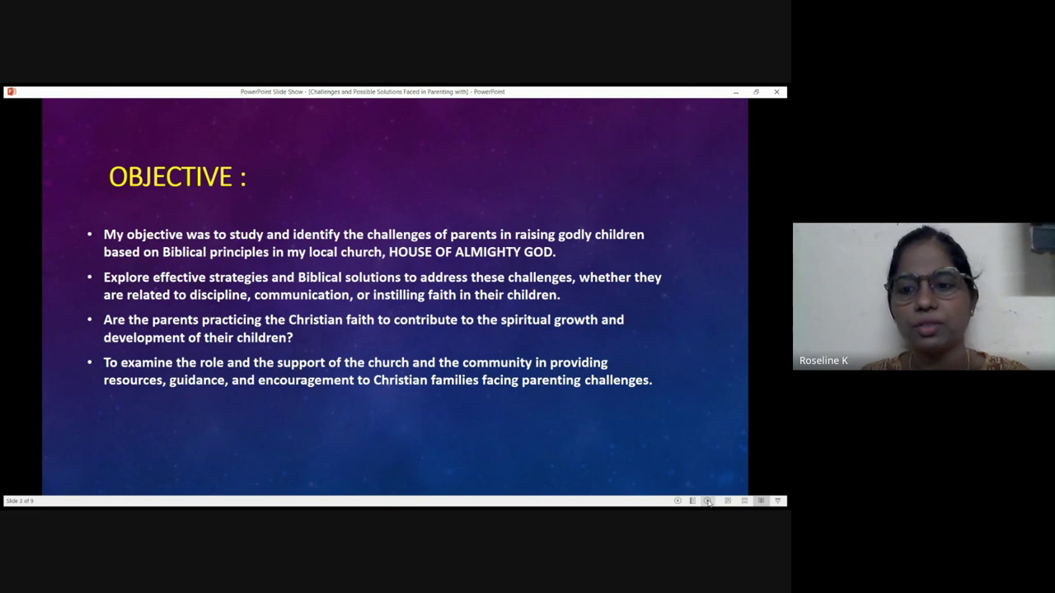
Advance to slide 4, 'Challenges of Parents', on working parents, social media and gaming
{"action": "left_click", "coordinate": [707, 501]}
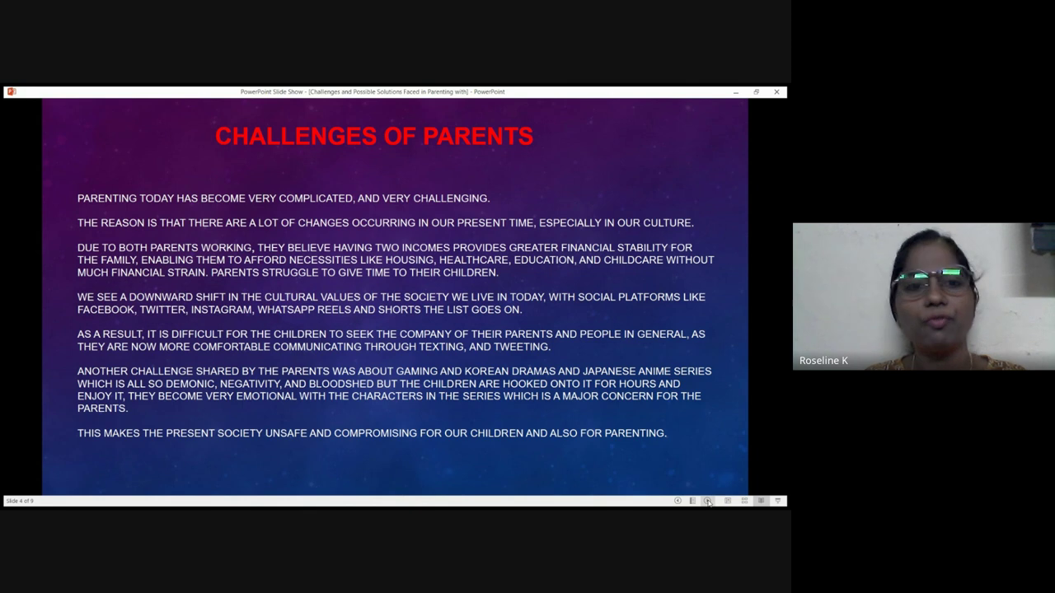
Advance to slide 5, 'Effects of Social Media on Our Children'
{"action": "left_click", "coordinate": [708, 502]}
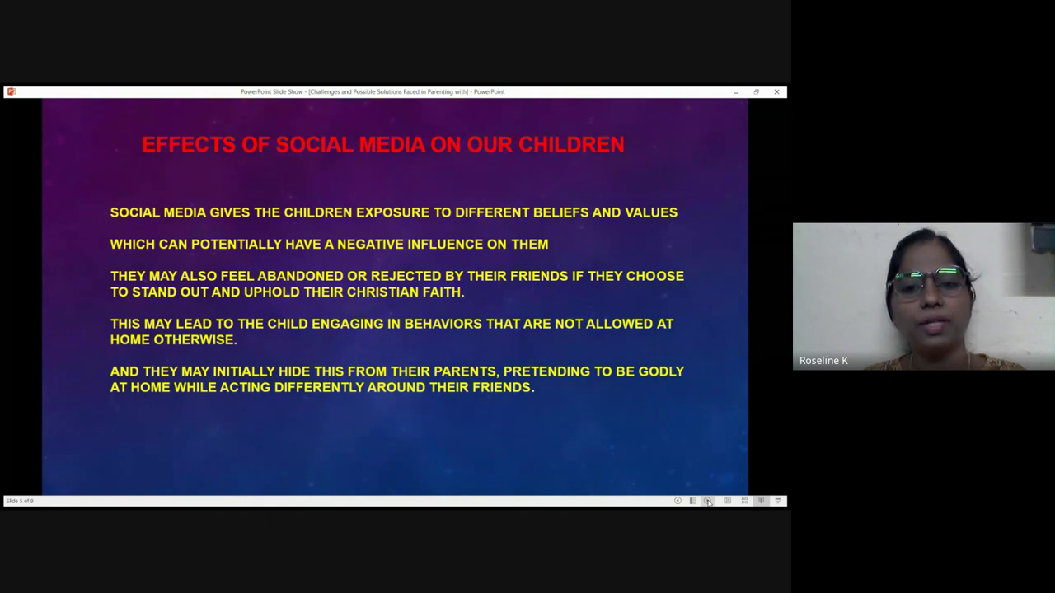
{"action": "left_click", "coordinate": [709, 502]}
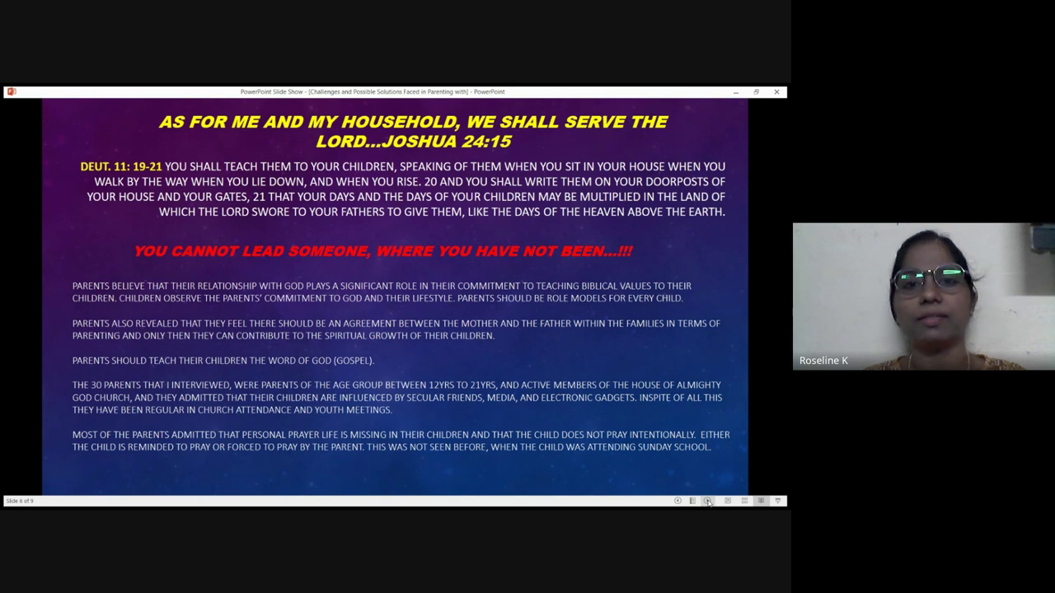
Advance to slide 7, 'Role of the Church in Raising Godly Children'
{"action": "left_click", "coordinate": [708, 501]}
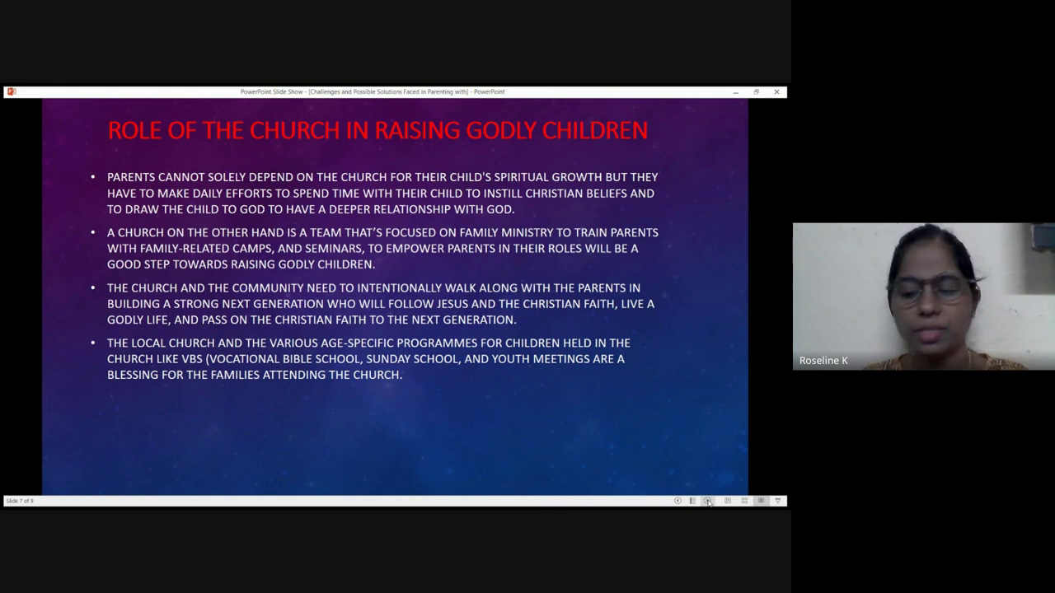
Advance to slide 8, 'Biblical Solution', which ends with Psalms 112:2
{"action": "left_click", "coordinate": [707, 501]}
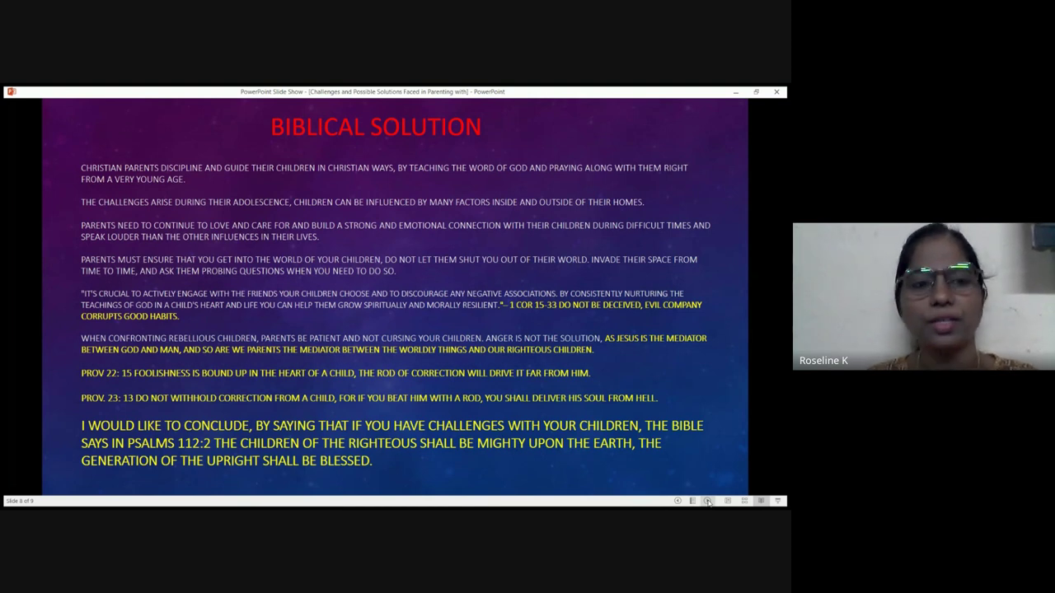
Advance to the Thank You slide, then end the parenting slide show
{"action": "left_click", "coordinate": [708, 502]}
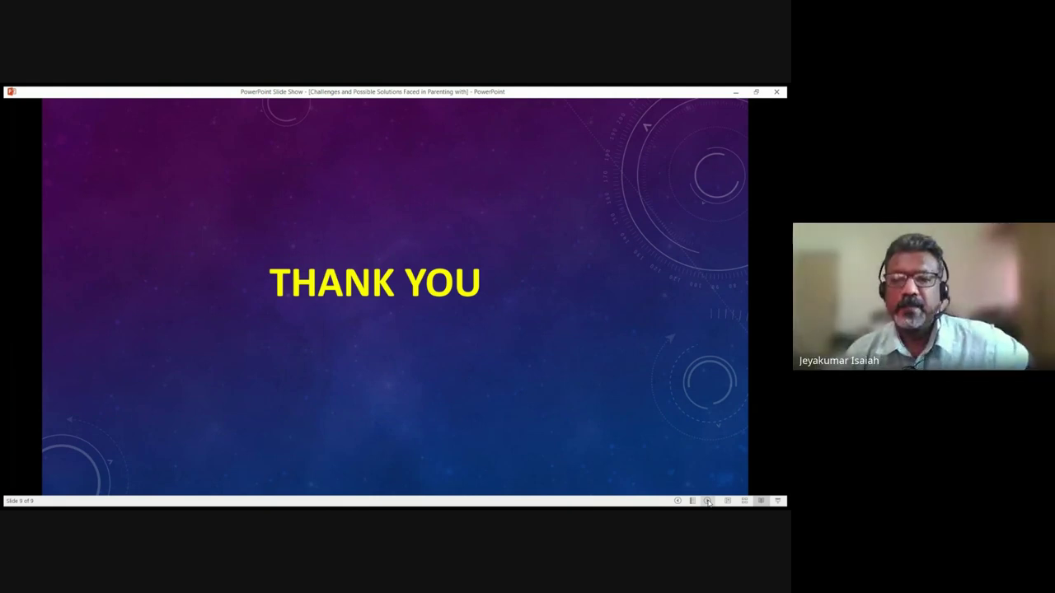
{"action": "left_click", "coordinate": [708, 502]}
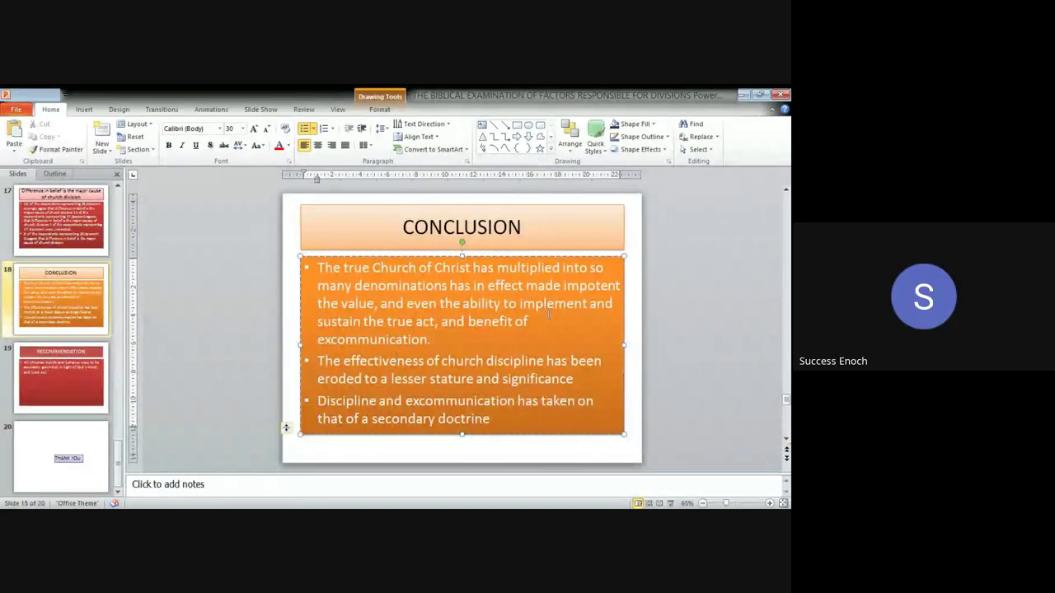
{"action": "scroll", "coordinate": [591, 306], "scroll_direction": "up", "scroll_amount": 2}
{"action": "scroll", "coordinate": [592, 305], "scroll_direction": "up", "scroll_amount": 5}
{"action": "scroll", "coordinate": [58, 330], "scroll_direction": "up", "scroll_amount": 8}
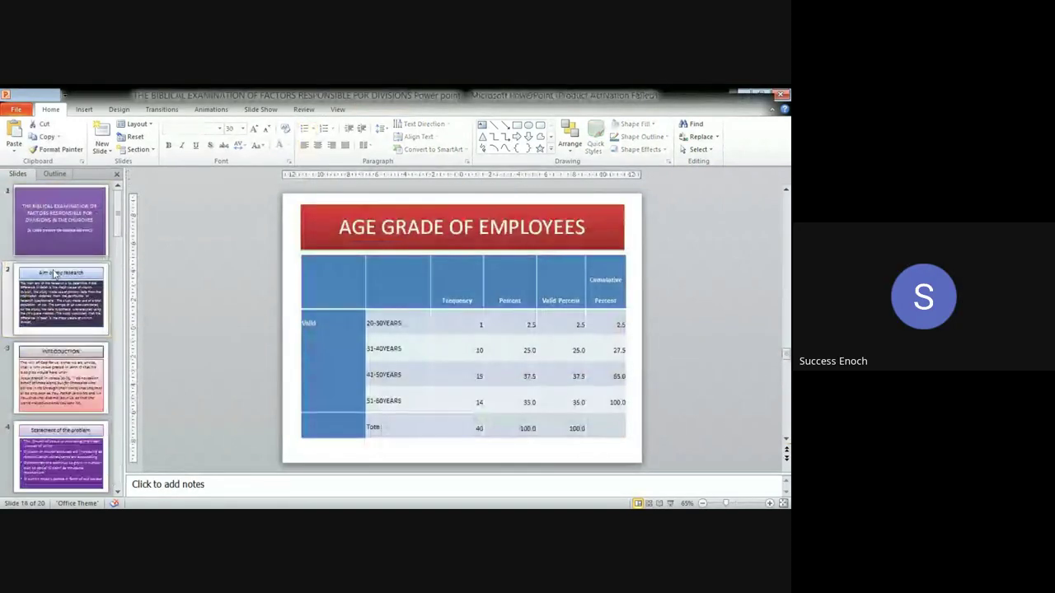
Select slide 1, the church divisions title slide, in the Slides pane
{"action": "left_click", "coordinate": [67, 219]}
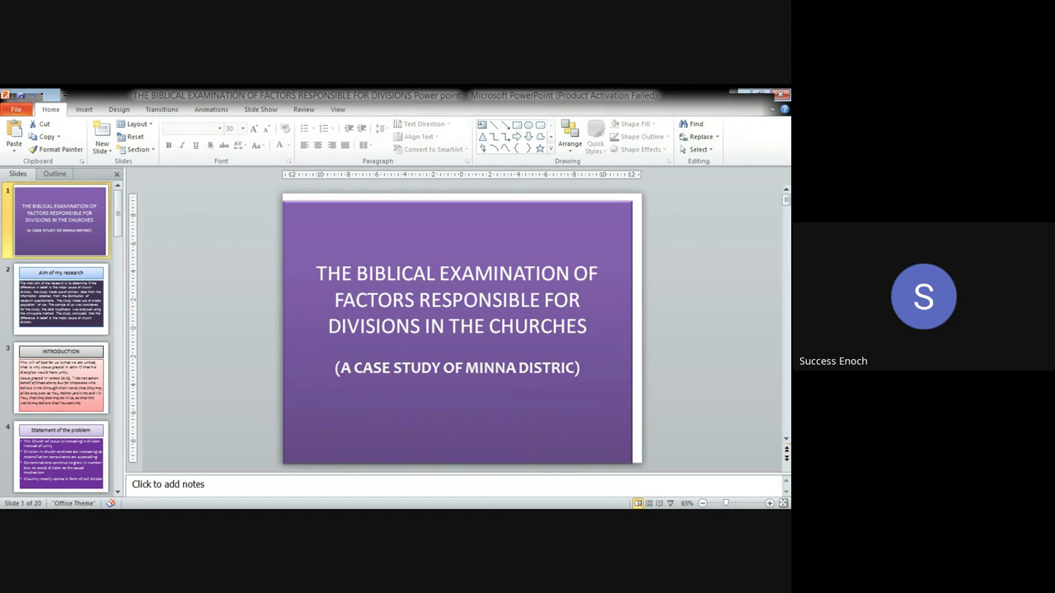
Select the 'Aim of my research' slide, then slide 3, 'Introduction', on John 17
{"action": "left_click", "coordinate": [37, 290]}
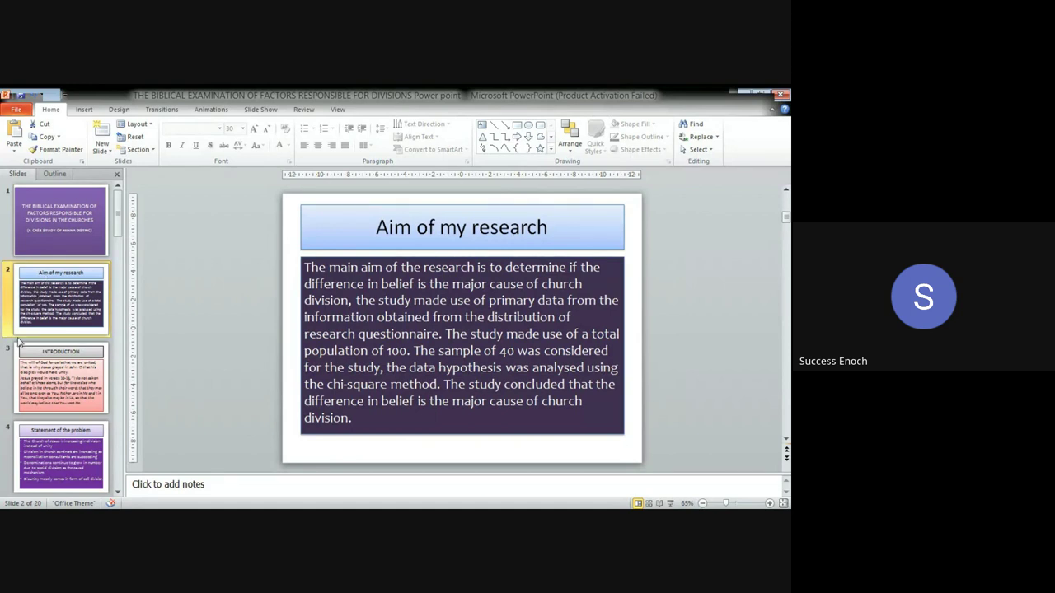
{"action": "left_click", "coordinate": [37, 384]}
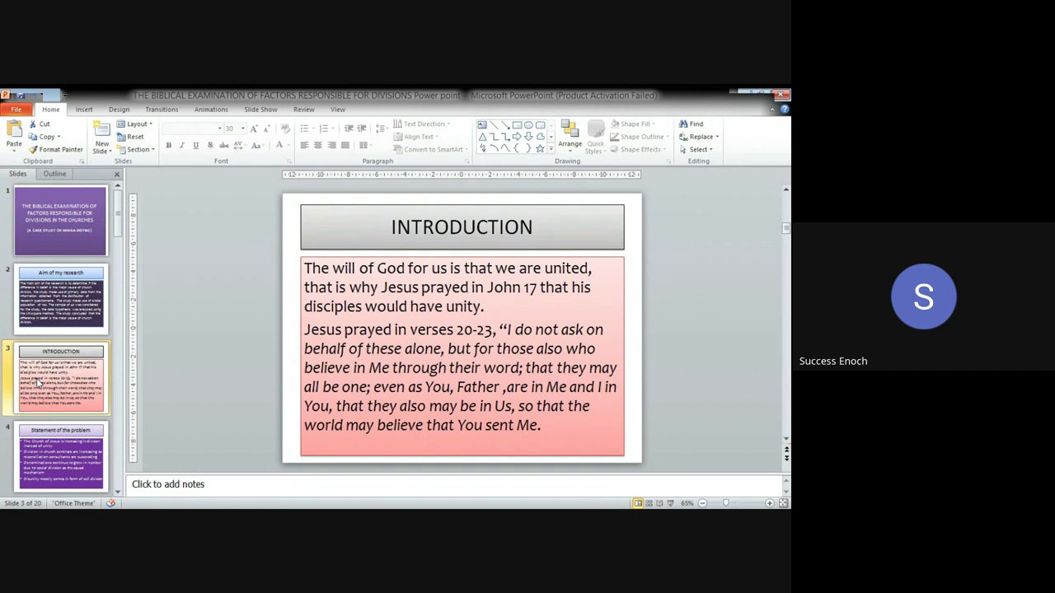
Display slide 4, 'Statement of the problem', from the Slides pane
{"action": "left_click", "coordinate": [66, 449]}
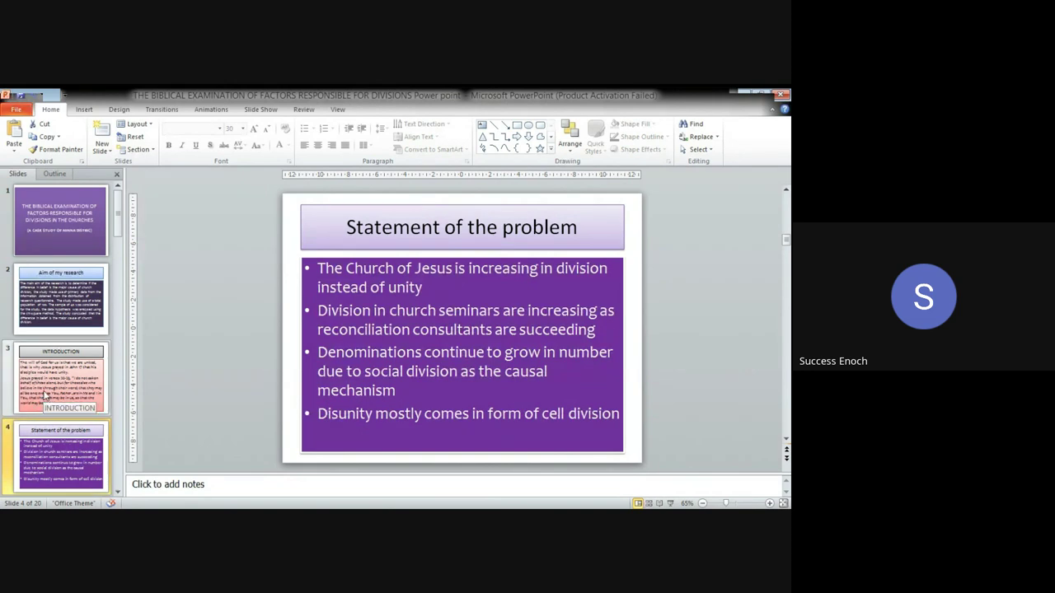
Revisit the Introduction and Statement of the problem slides, then show slide 5, 'Objectives of the study'
{"action": "left_click", "coordinate": [46, 394]}
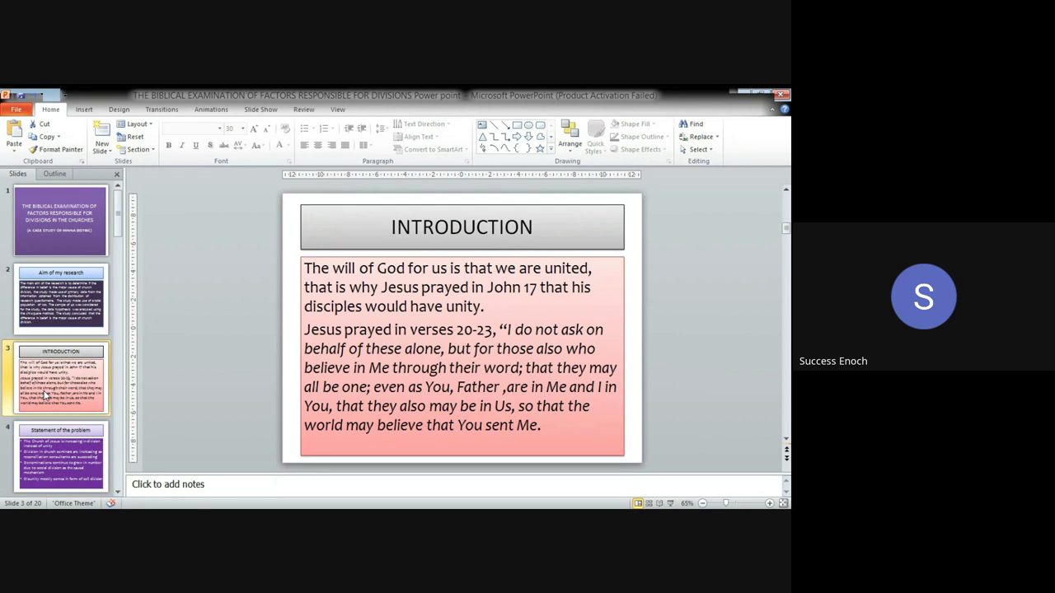
{"action": "scroll", "coordinate": [46, 394], "scroll_direction": "down", "scroll_amount": 1}
{"action": "left_click", "coordinate": [68, 323]}
{"action": "left_click", "coordinate": [63, 393]}
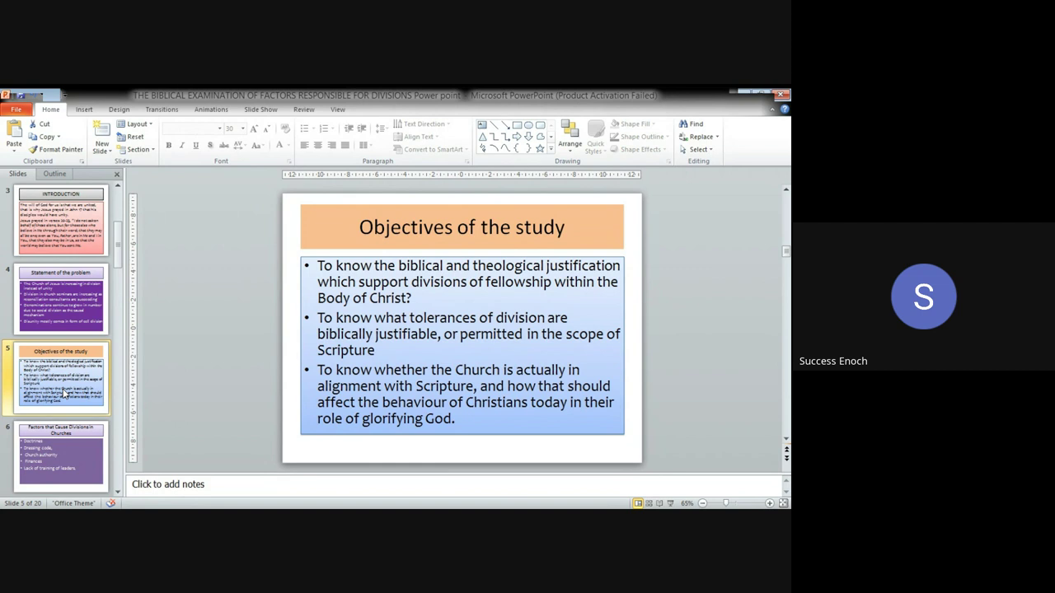
{"action": "left_click", "coordinate": [53, 445]}
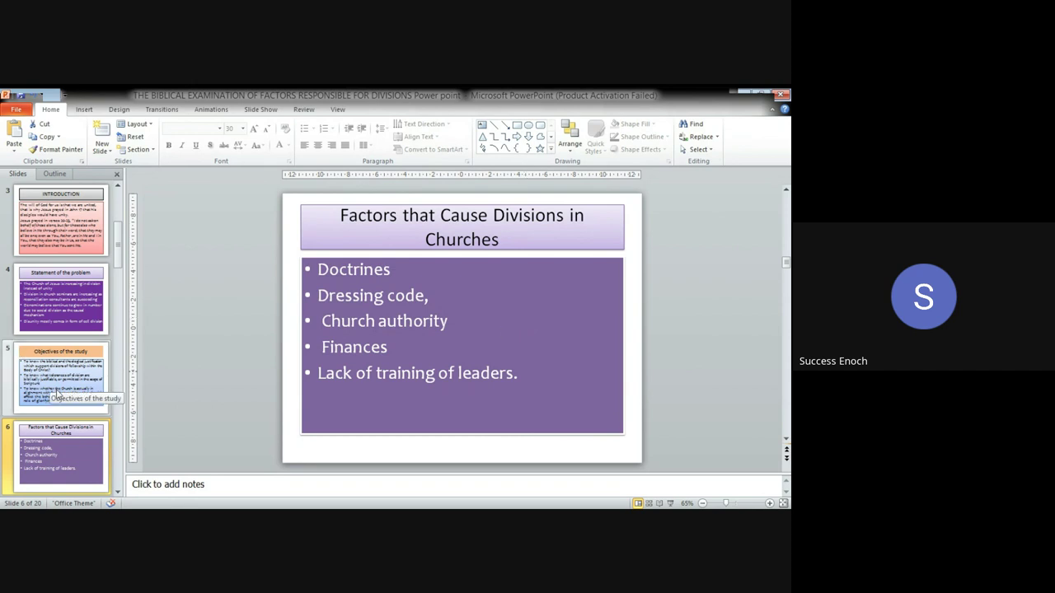
{"action": "scroll", "coordinate": [61, 394], "scroll_direction": "down", "scroll_amount": 2}
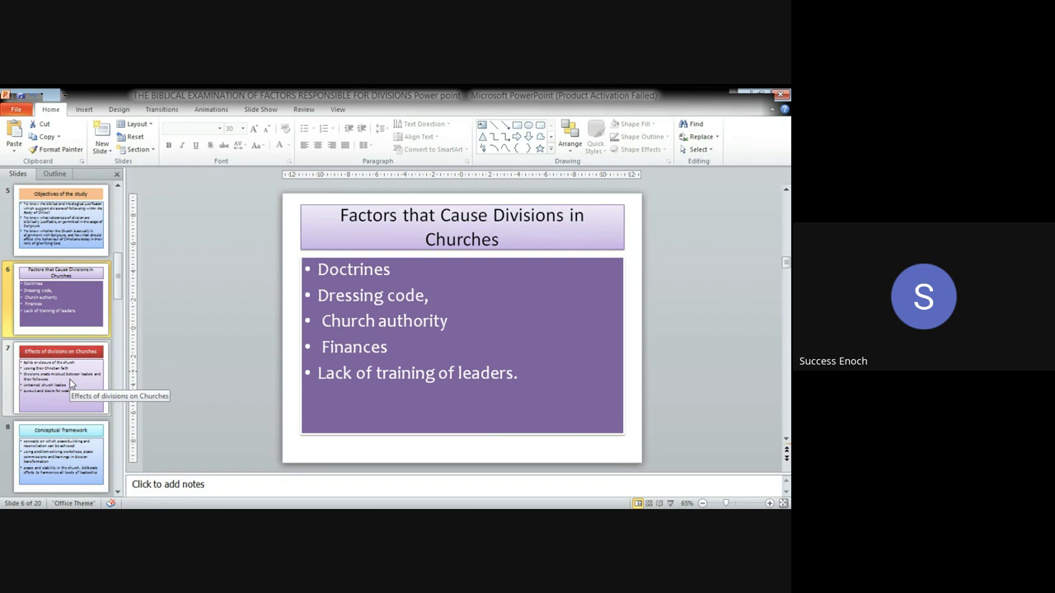
Display slide 7, 'Effects of divisions on Churches', from the Slides pane
{"action": "left_click", "coordinate": [72, 385]}
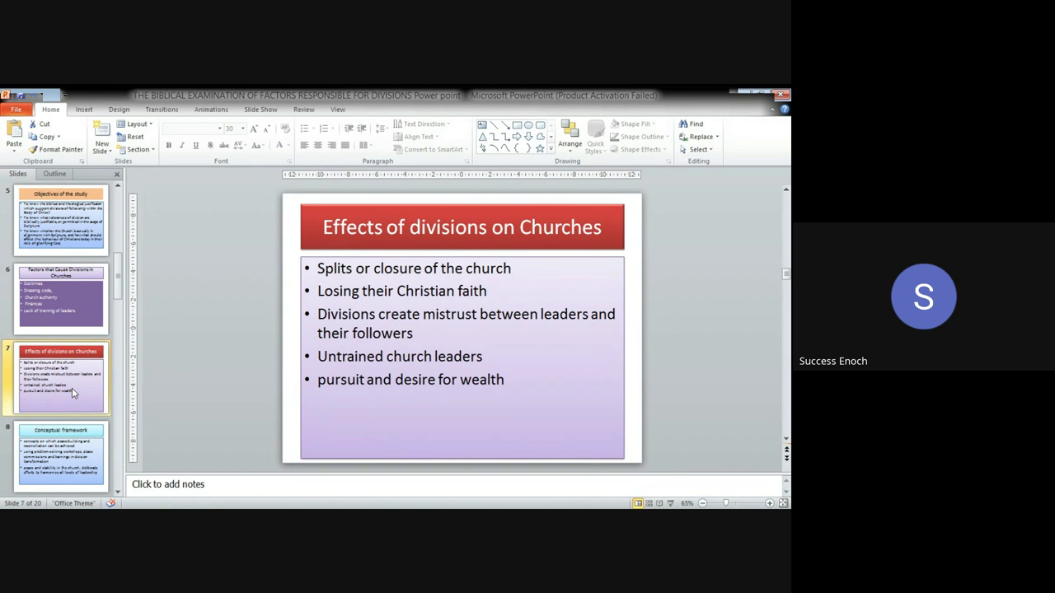
Display slide 8, 'Conceptual framework', from the Slides pane
{"action": "left_click", "coordinate": [67, 445]}
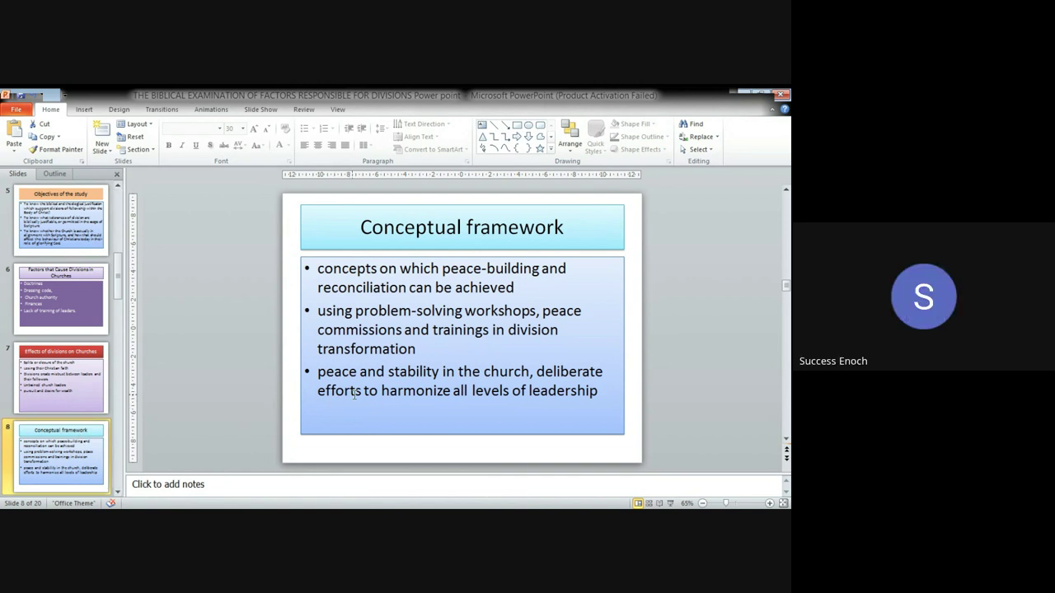
{"action": "scroll", "coordinate": [57, 371], "scroll_direction": "down", "scroll_amount": 2}
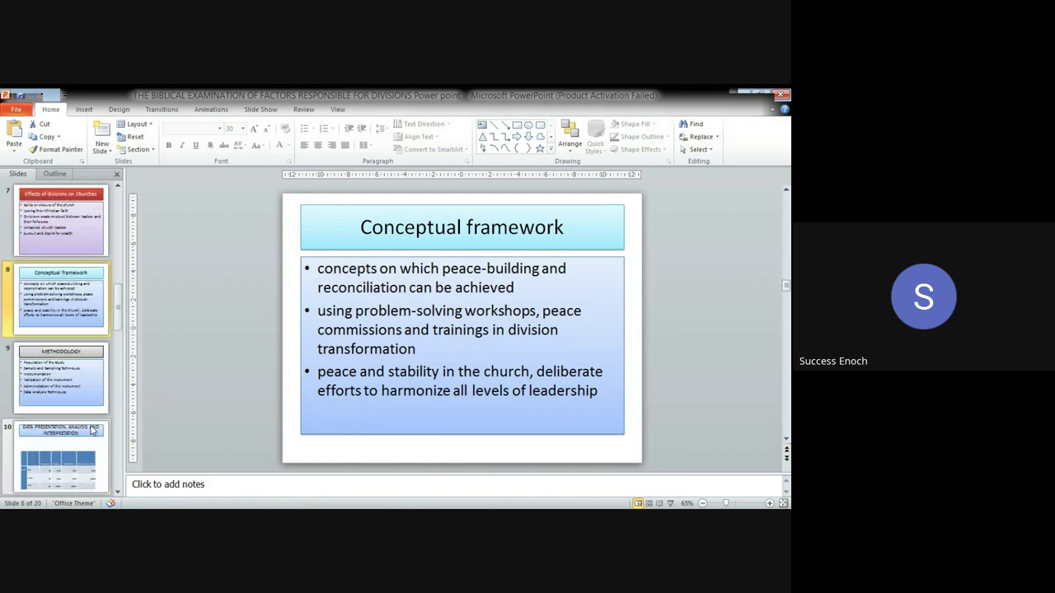
Step through the Methodology, gender table and difference-in-belief slides to slide 18, 'Conclusion'
{"action": "left_click", "coordinate": [48, 377]}
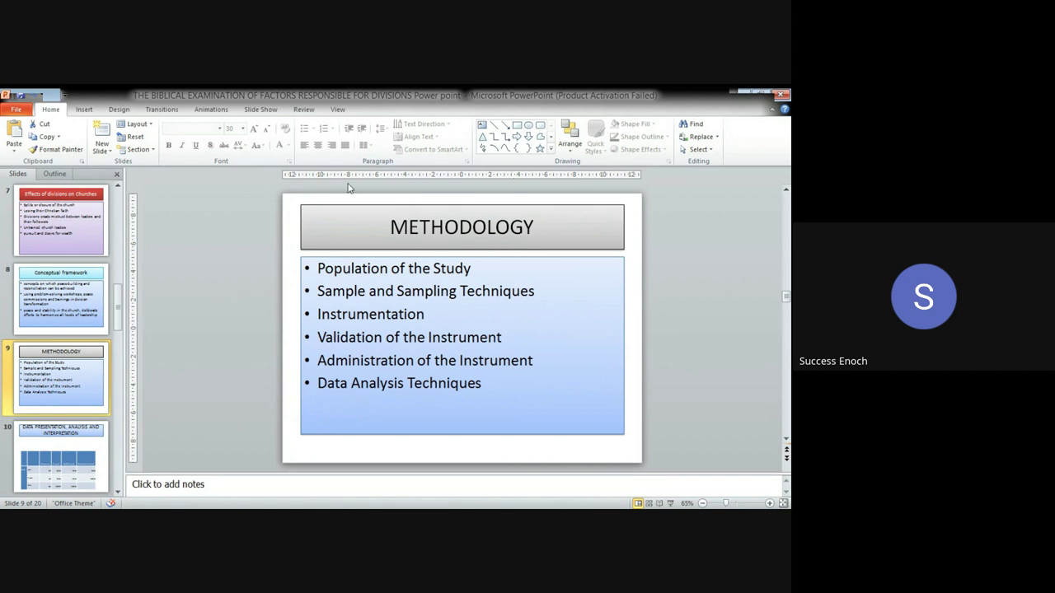
{"action": "left_click", "coordinate": [63, 449]}
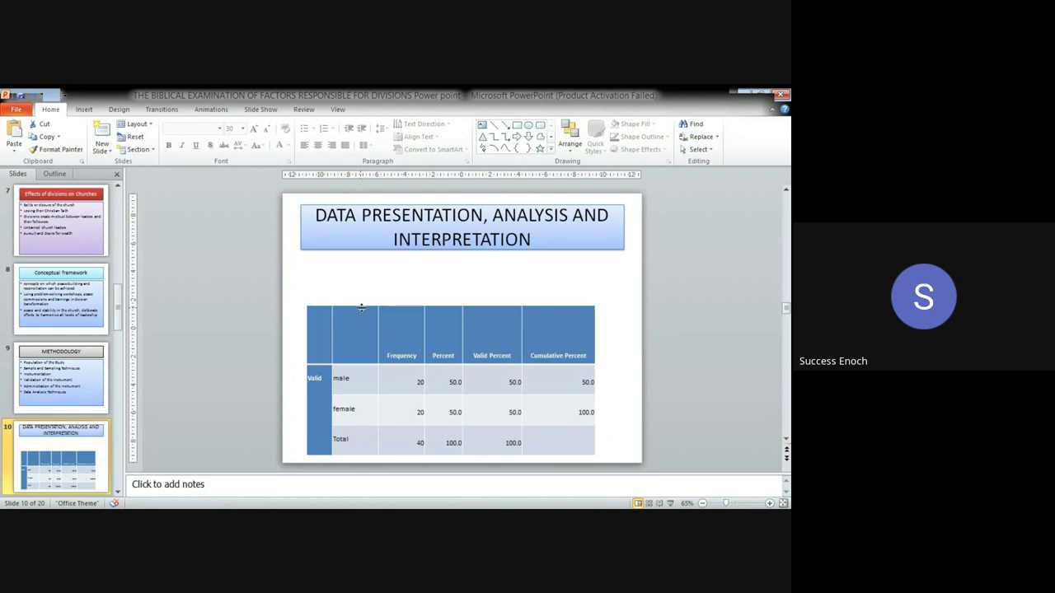
{"action": "scroll", "coordinate": [62, 395], "scroll_direction": "down", "scroll_amount": 2}
{"action": "key", "text": "Page_Down"}
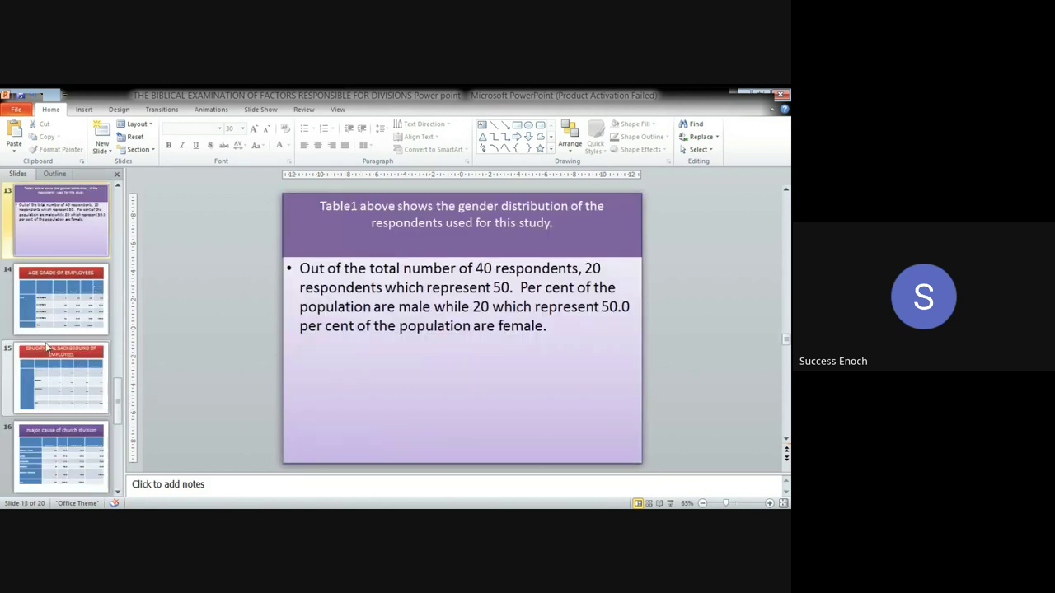
{"action": "key", "text": "Page_Down"}
{"action": "key", "text": "Page_Down"}
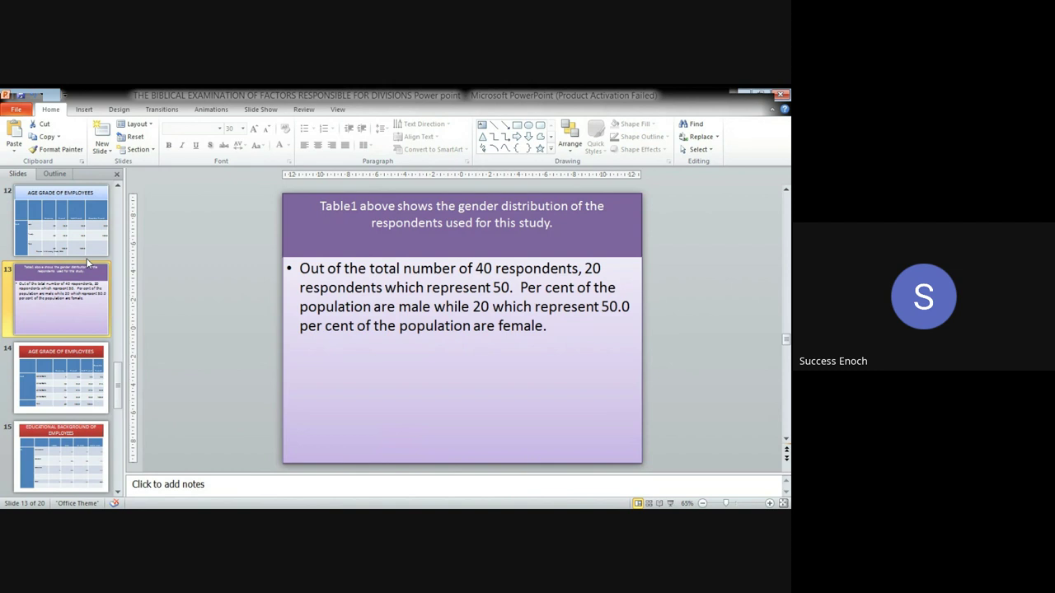
{"action": "scroll", "coordinate": [74, 329], "scroll_direction": "down", "scroll_amount": 3}
{"action": "scroll", "coordinate": [62, 367], "scroll_direction": "down", "scroll_amount": 2}
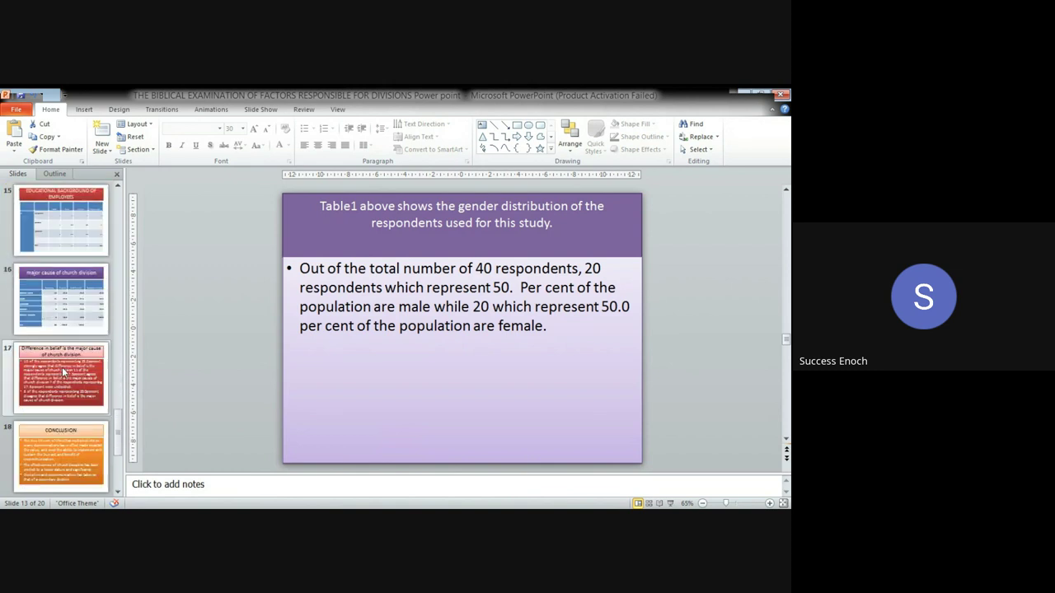
{"action": "left_click", "coordinate": [57, 374]}
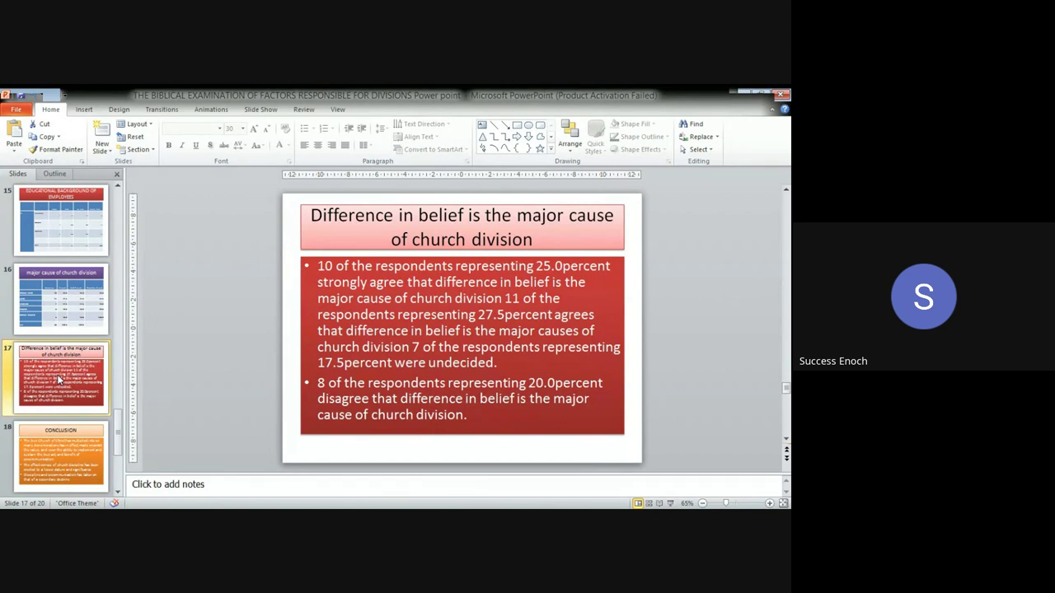
{"action": "left_click", "coordinate": [48, 457]}
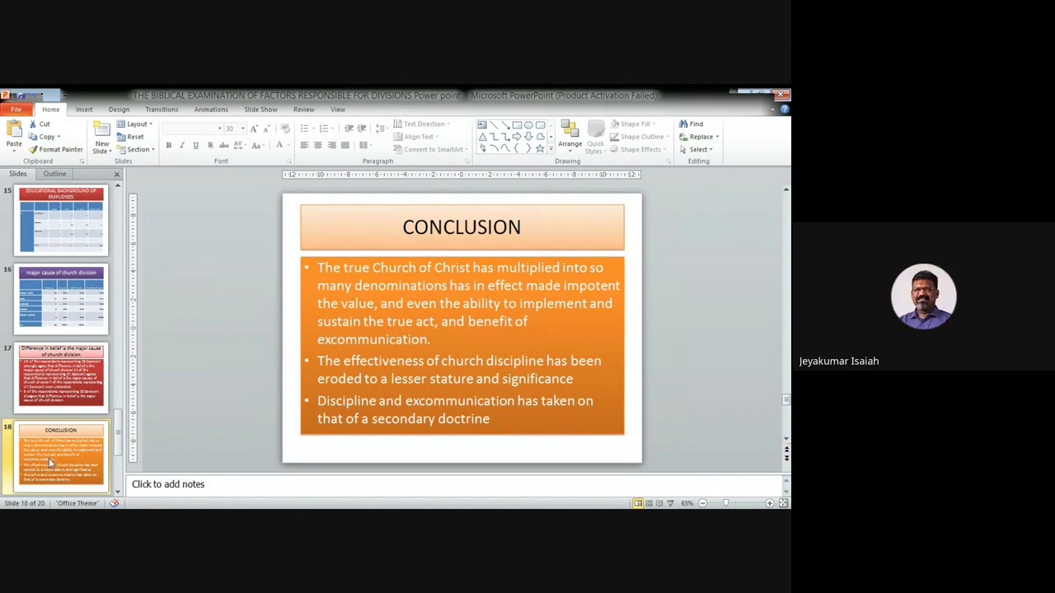
{"action": "scroll", "coordinate": [49, 457], "scroll_direction": "down", "scroll_amount": 1}
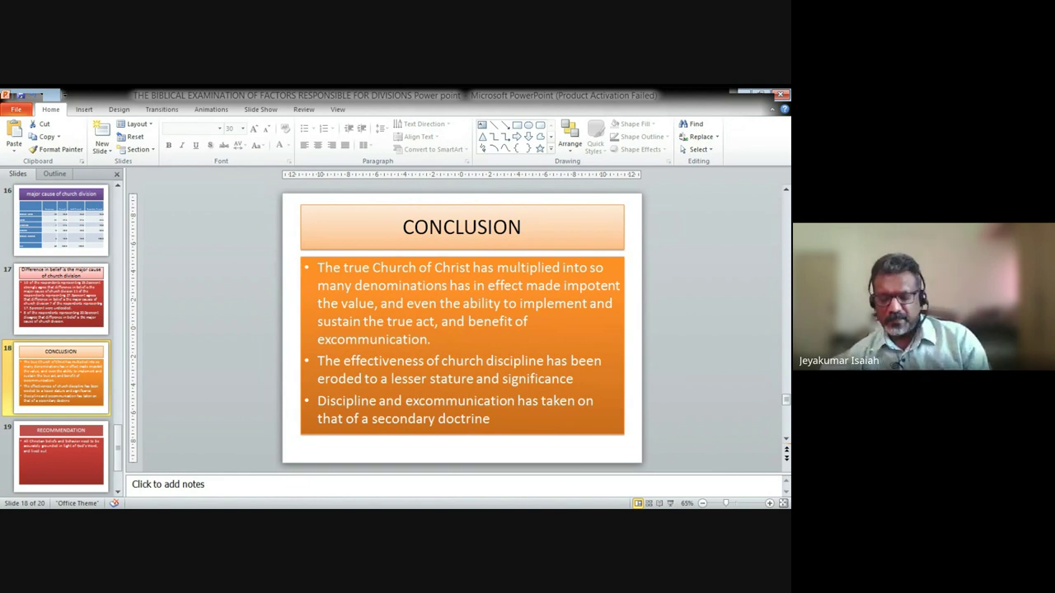
{"action": "scroll", "coordinate": [764, 355], "scroll_direction": "down", "scroll_amount": 2}
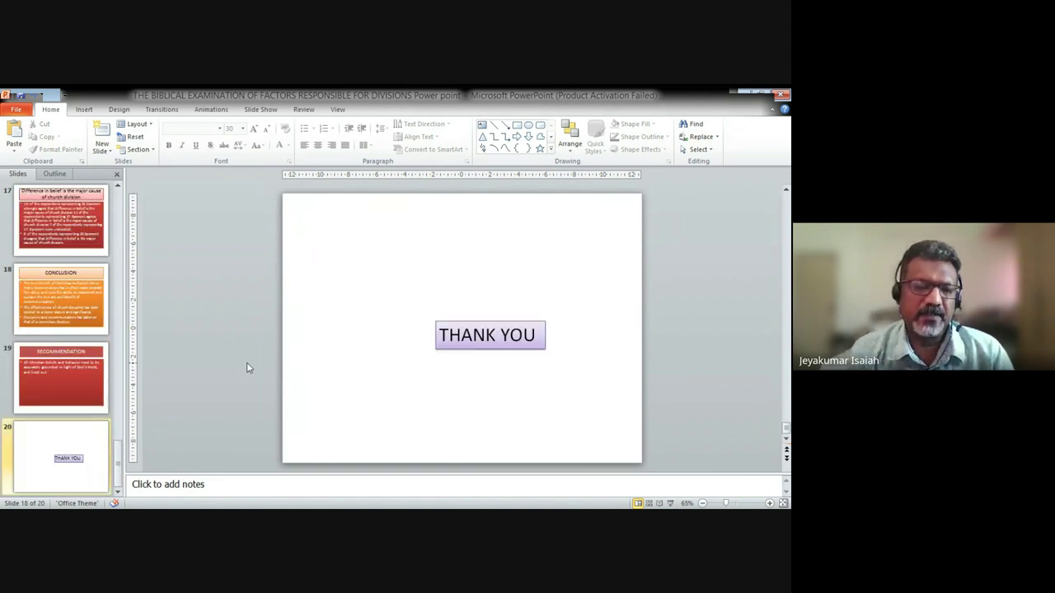
{"action": "scroll", "coordinate": [78, 380], "scroll_direction": "up", "scroll_amount": 2}
{"action": "scroll", "coordinate": [72, 354], "scroll_direction": "down", "scroll_amount": 1}
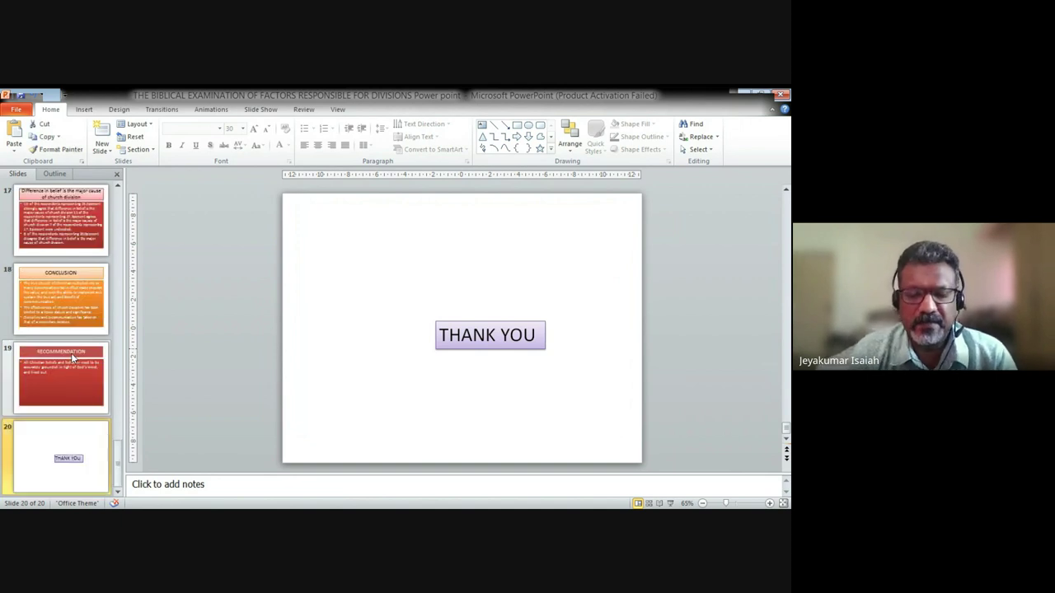